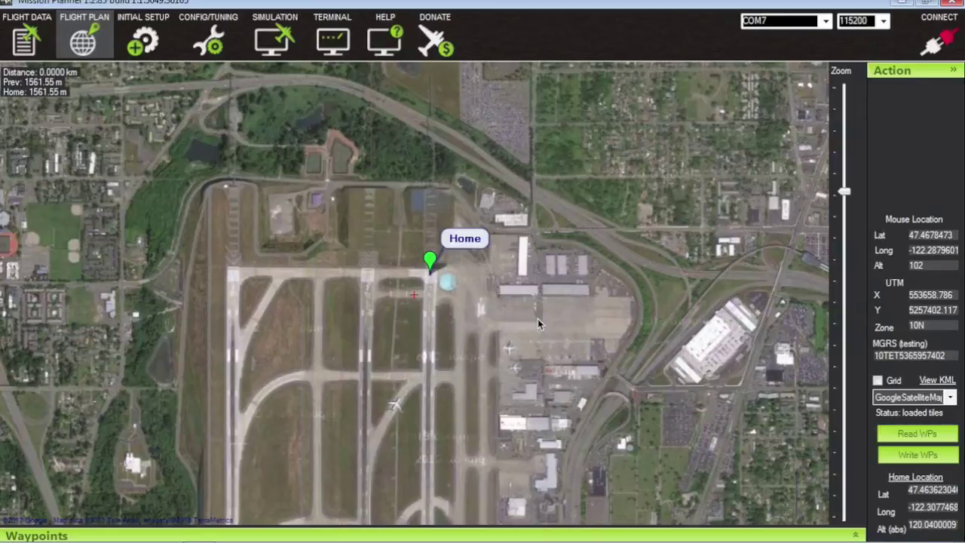
Step: Pan the map south around the airport to bring the runways into view
{"action": "mouse_move", "coordinate": [537, 323]}
{"action": "left_mouse_down"}
{"action": "mouse_move", "coordinate": [528, 322]}
{"action": "mouse_move", "coordinate": [524, 349]}
{"action": "left_mouse_up"}
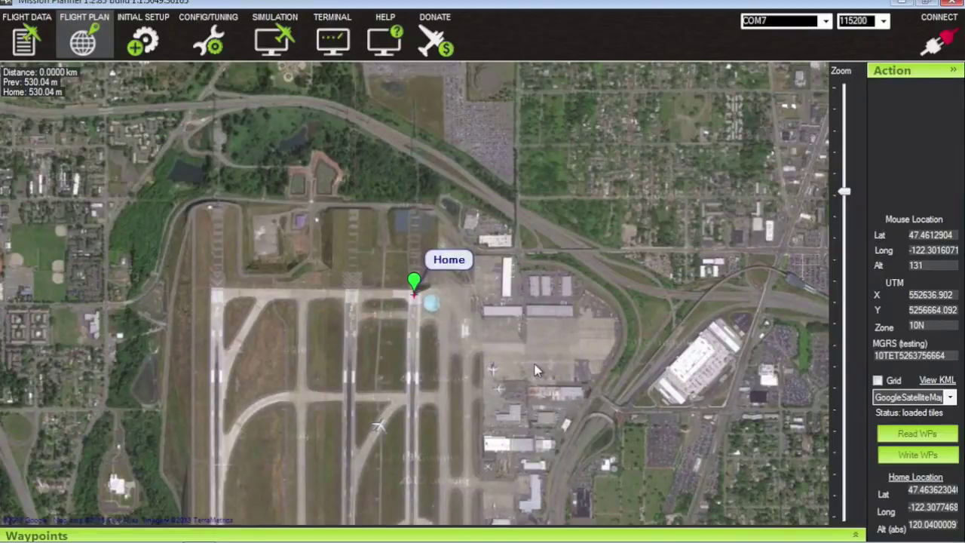
{"action": "mouse_move", "coordinate": [534, 369]}
{"action": "left_mouse_down"}
{"action": "mouse_move", "coordinate": [544, 335]}
{"action": "mouse_move", "coordinate": [556, 337]}
{"action": "left_mouse_up"}
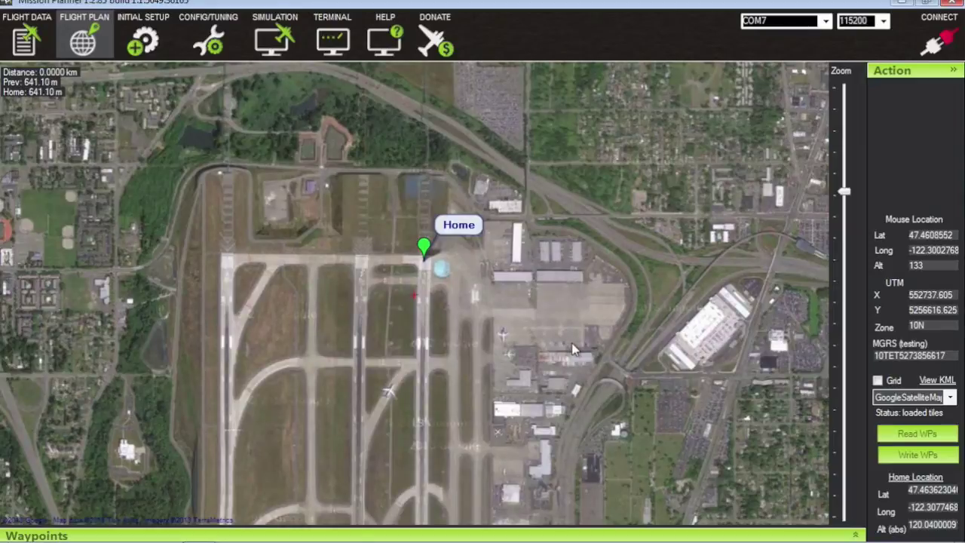
{"action": "left_click_drag", "start_coordinate": [577, 407], "coordinate": [578, 371]}
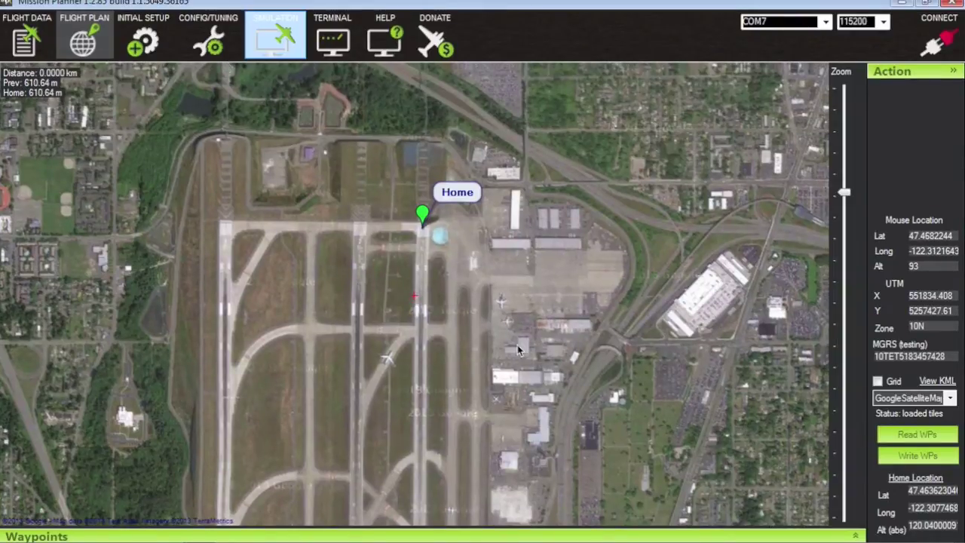
{"action": "left_click_drag", "start_coordinate": [517, 344], "coordinate": [513, 295]}
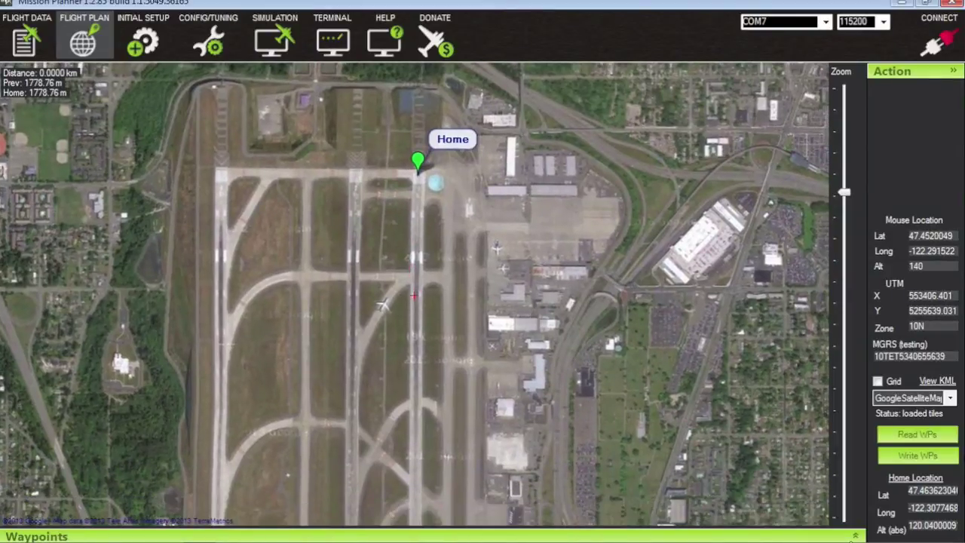
Step: Expand the waypoints table, zoom out, and place waypoint 1 south of the runways
{"action": "left_click", "coordinate": [857, 537]}
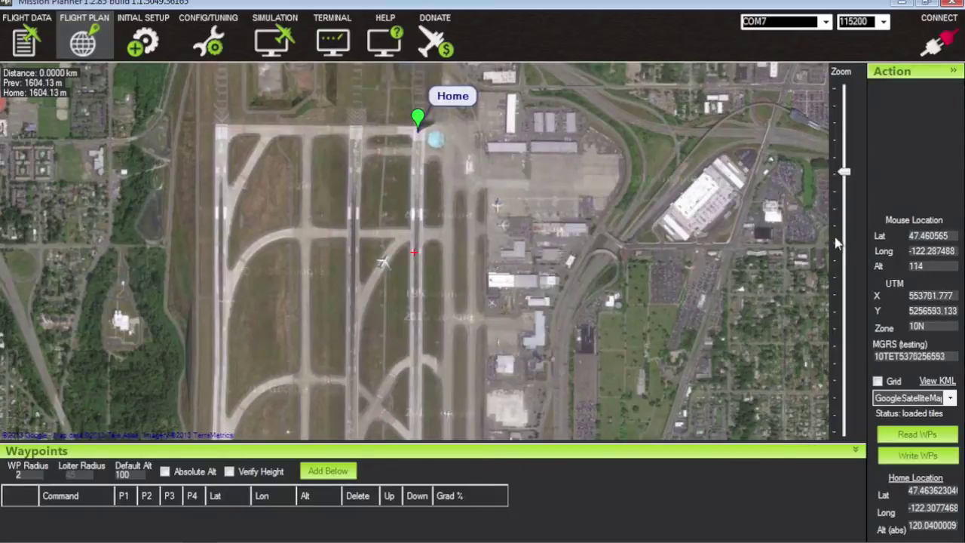
{"action": "left_click_drag", "start_coordinate": [844, 172], "coordinate": [844, 190]}
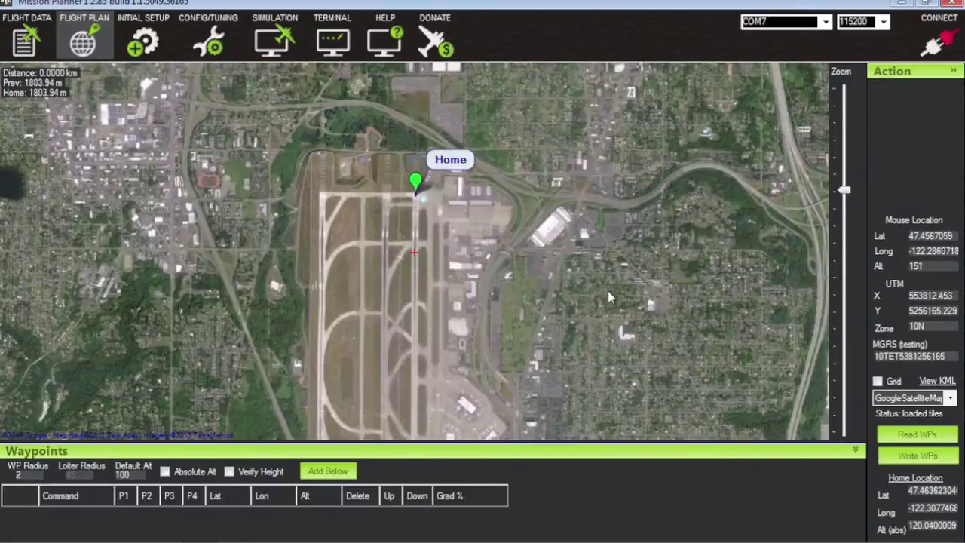
{"action": "left_click_drag", "start_coordinate": [581, 285], "coordinate": [577, 204]}
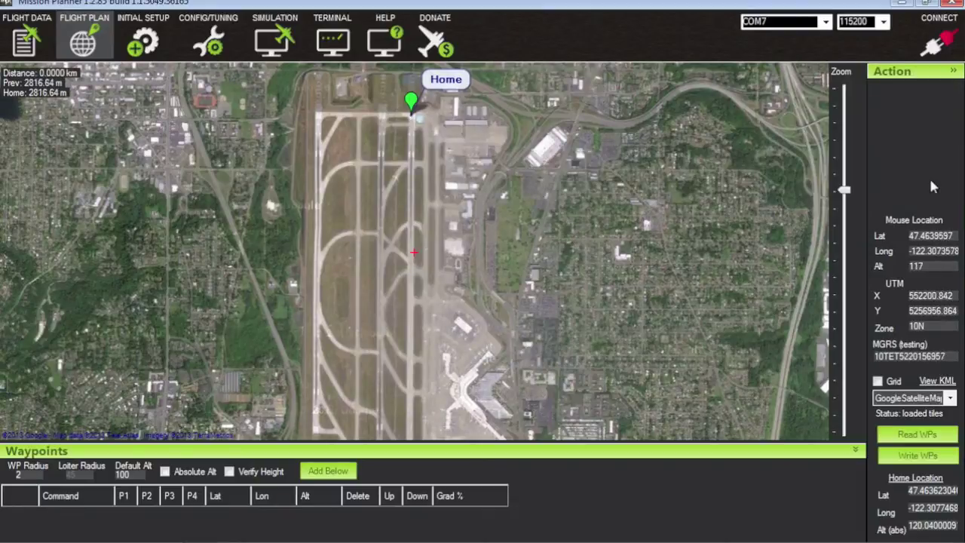
{"action": "scroll", "coordinate": [646, 240], "scroll_direction": "down", "scroll_amount": 1}
{"action": "left_click_drag", "start_coordinate": [647, 235], "coordinate": [658, 203]}
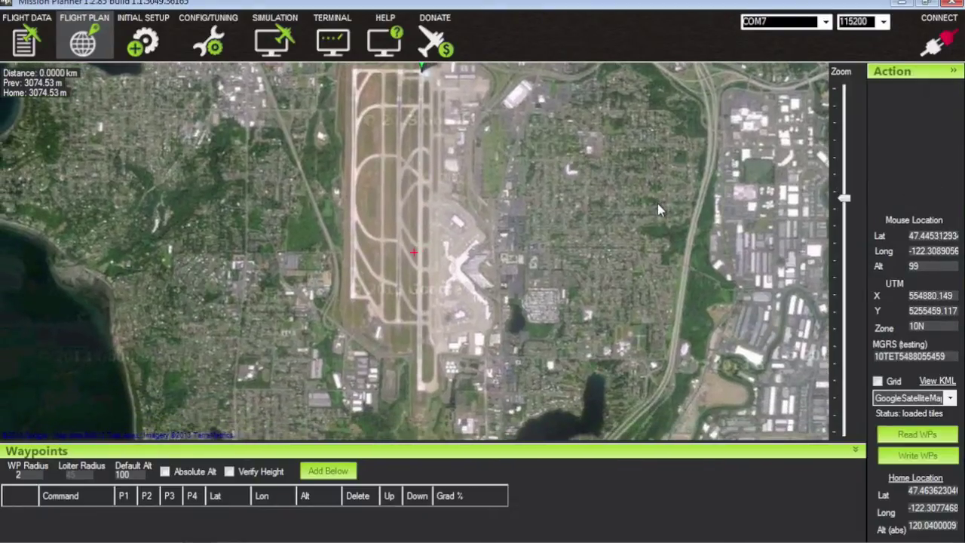
{"action": "left_click", "coordinate": [422, 424]}
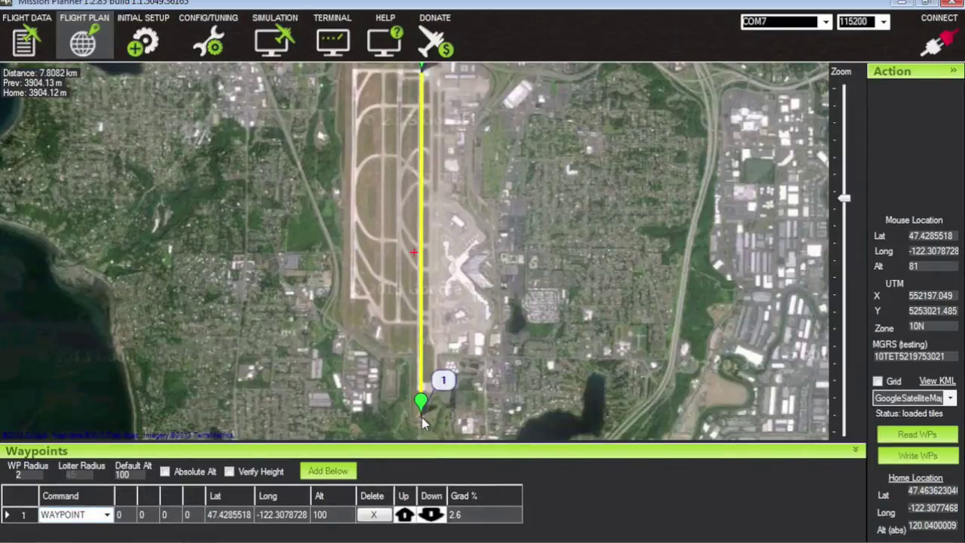
Step: Add waypoint 2 west of the runways and waypoint 3 at their north end, then write all waypoints
{"action": "left_click", "coordinate": [322, 310]}
{"action": "left_click_drag", "start_coordinate": [517, 159], "coordinate": [517, 246]}
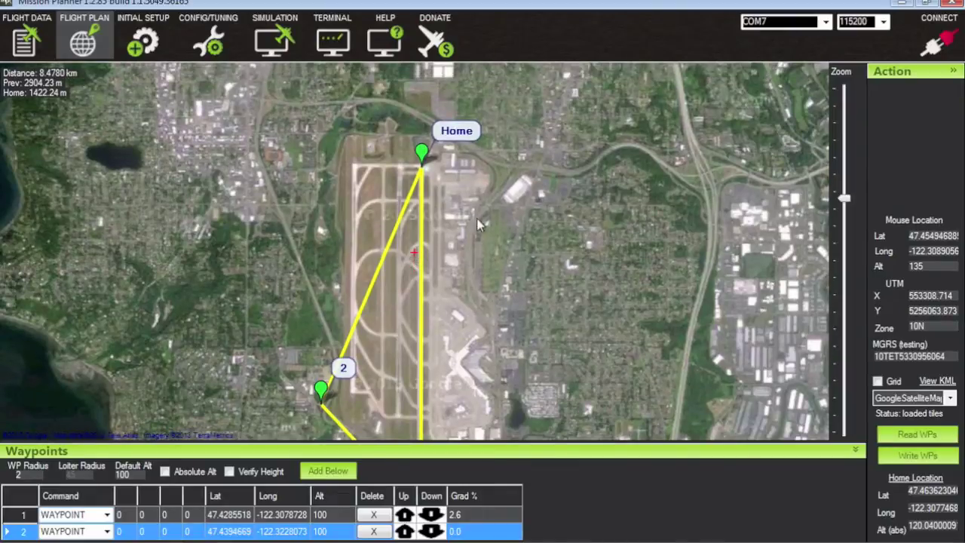
{"action": "left_click", "coordinate": [327, 143]}
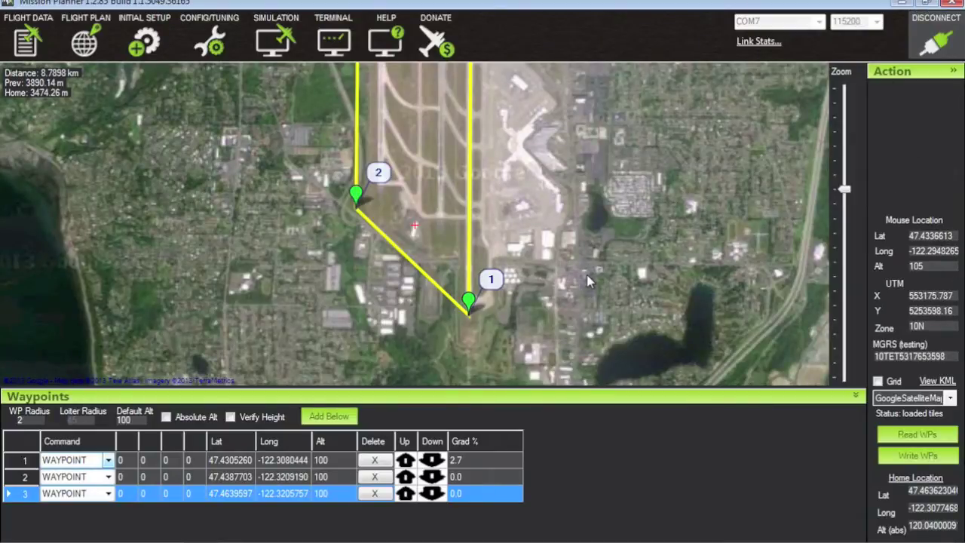
{"action": "left_click", "coordinate": [930, 457]}
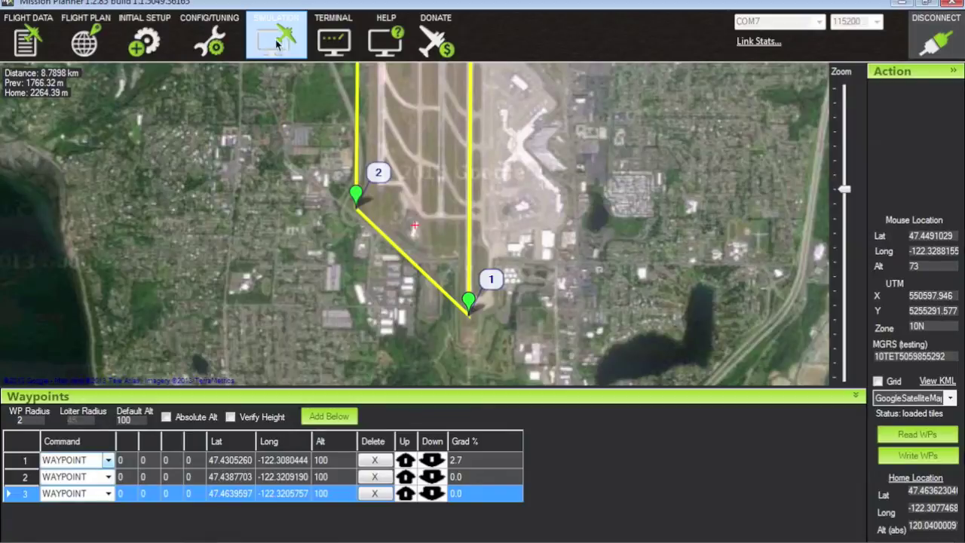
{"action": "left_click", "coordinate": [249, 42]}
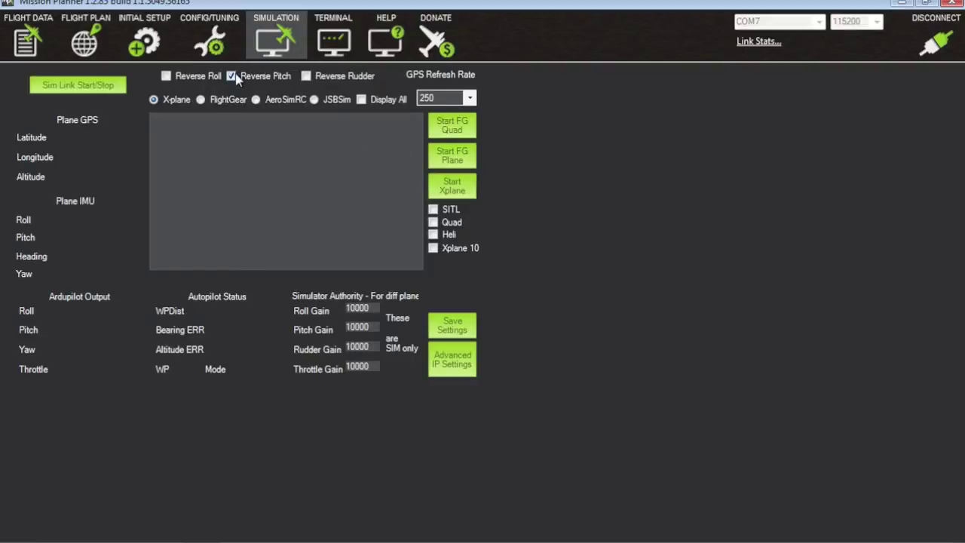
Step: Keep X-plane selected in the Simulation settings and start the sim link
{"action": "left_click", "coordinate": [153, 99]}
{"action": "left_click", "coordinate": [76, 86]}
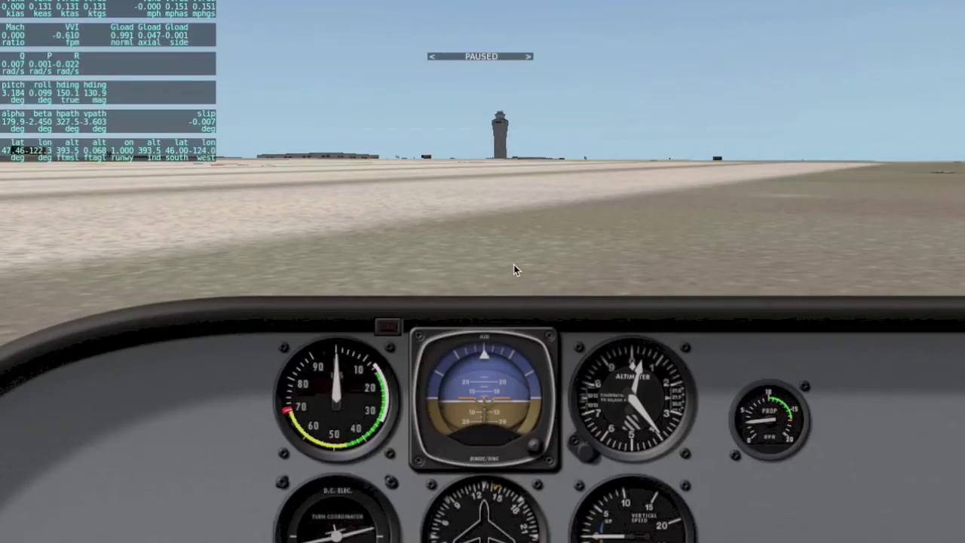
Step: Restart the sim link, see the plane on the Flight Plan map, then return to X-Plane's cockpit
{"action": "key", "text": "super+Tab"}
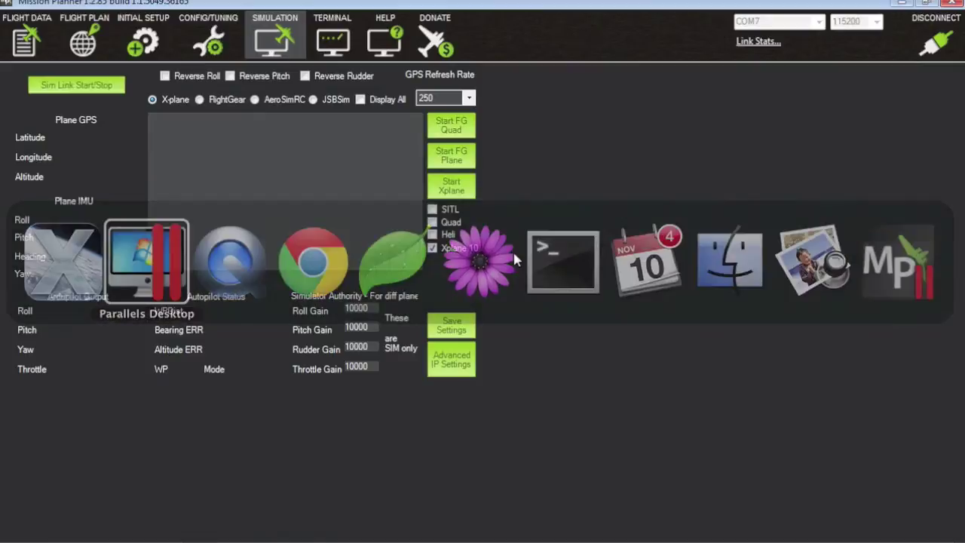
{"action": "left_click", "coordinate": [31, 89]}
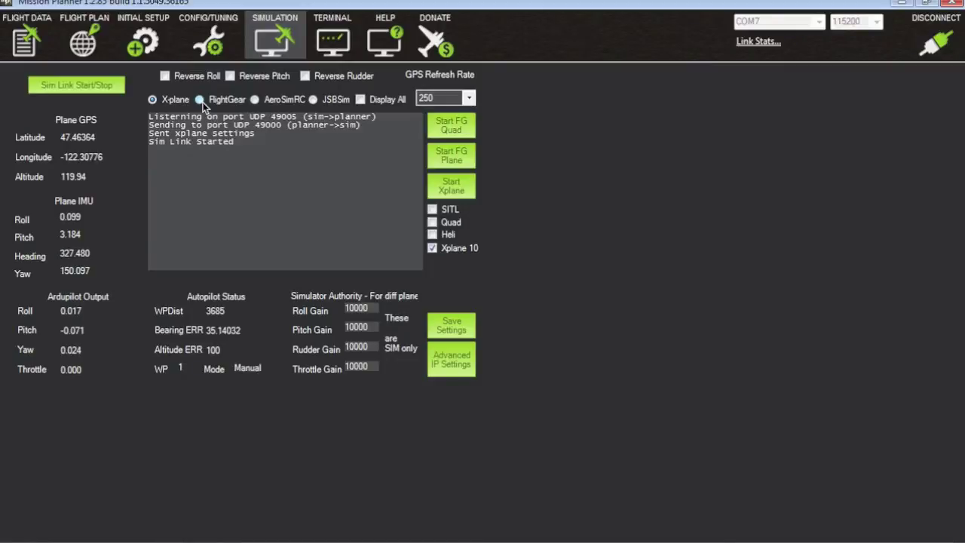
{"action": "left_click", "coordinate": [83, 36]}
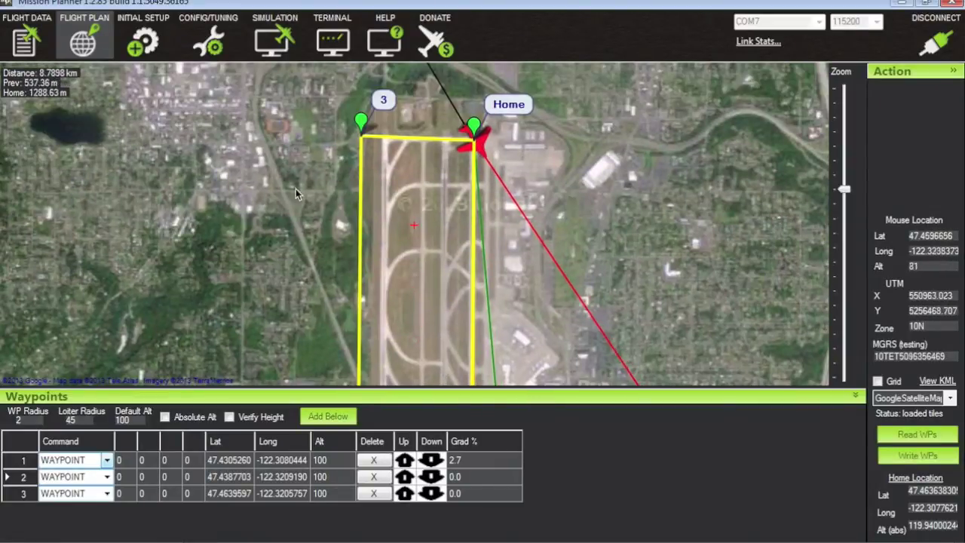
{"action": "key", "text": "alt+Tab"}
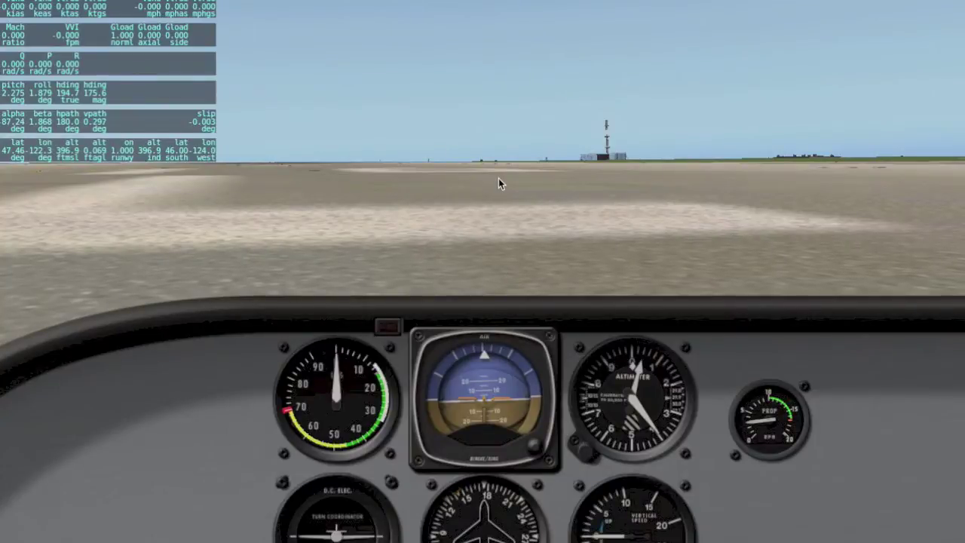
{"action": "key", "text": "Down"}
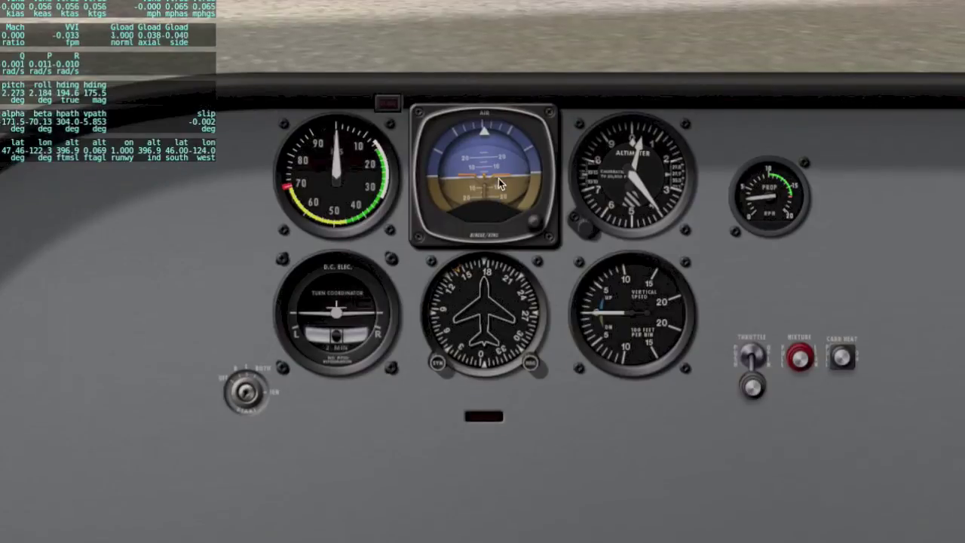
Step: Look straight ahead during the takeoff, then view Mission Planner's sim-link readouts toward waypoint 1
{"action": "key", "text": "Up"}
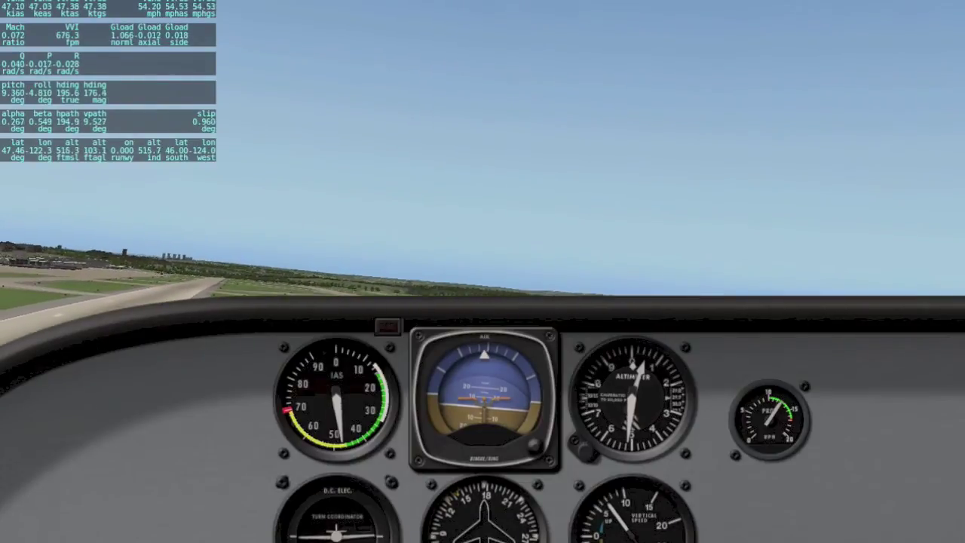
{"action": "key", "text": "alt+Tab"}
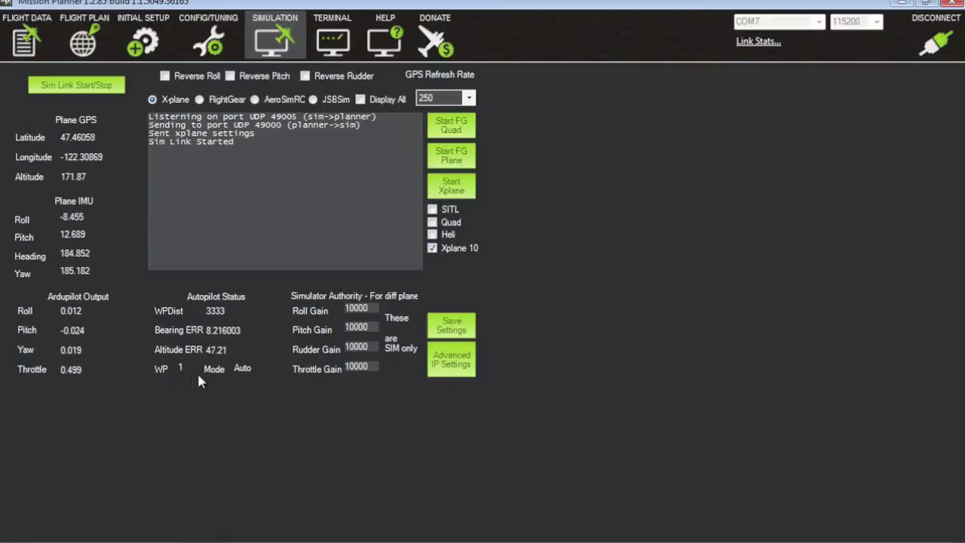
Step: Follow the climb-out south in X-Plane's cockpit and compare against Mission Planner's flight plan map
{"action": "key", "text": "alt+Tab"}
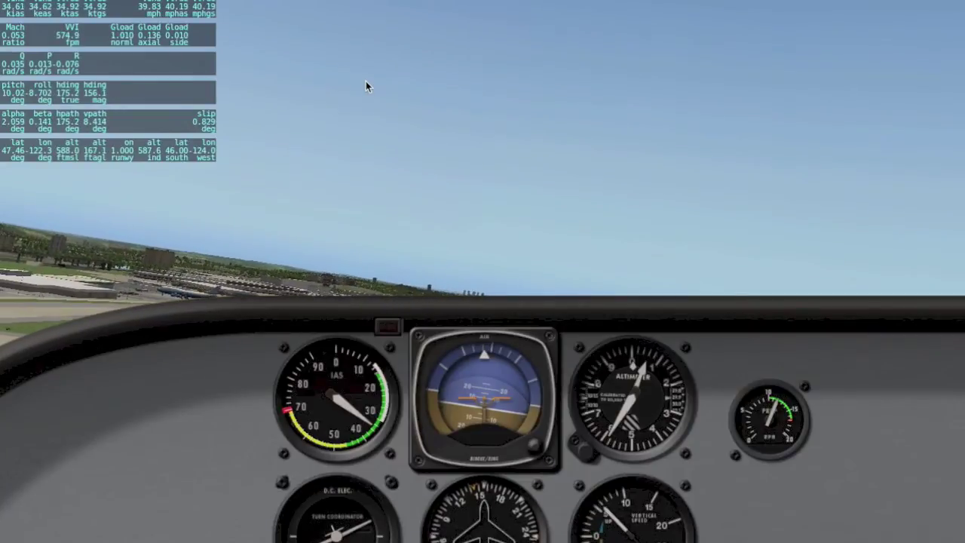
{"action": "key", "text": "alt+Tab"}
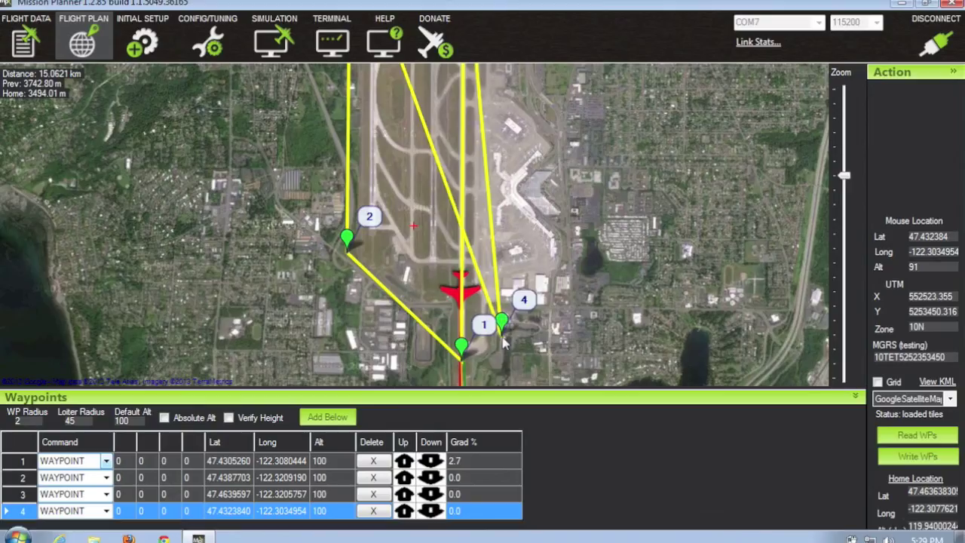
Step: Delete waypoint 4 from the map via its right-click menu and nudge the view
{"action": "mouse_move", "coordinate": [461, 361]}
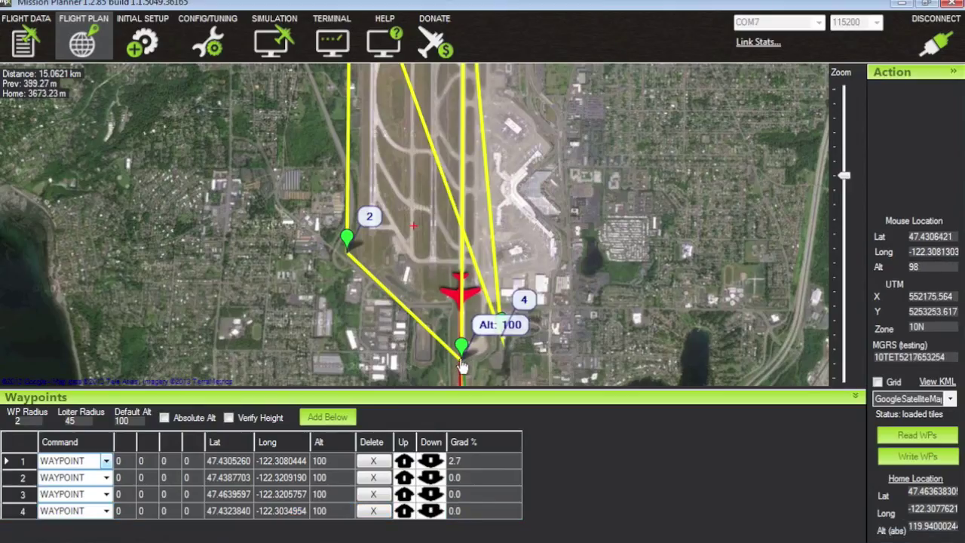
{"action": "right_click", "coordinate": [503, 334]}
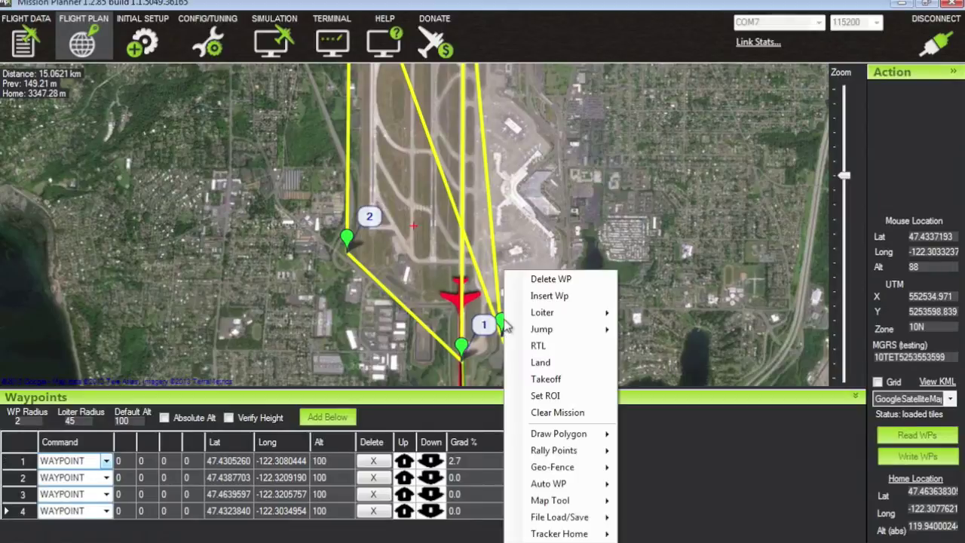
{"action": "left_click", "coordinate": [558, 279]}
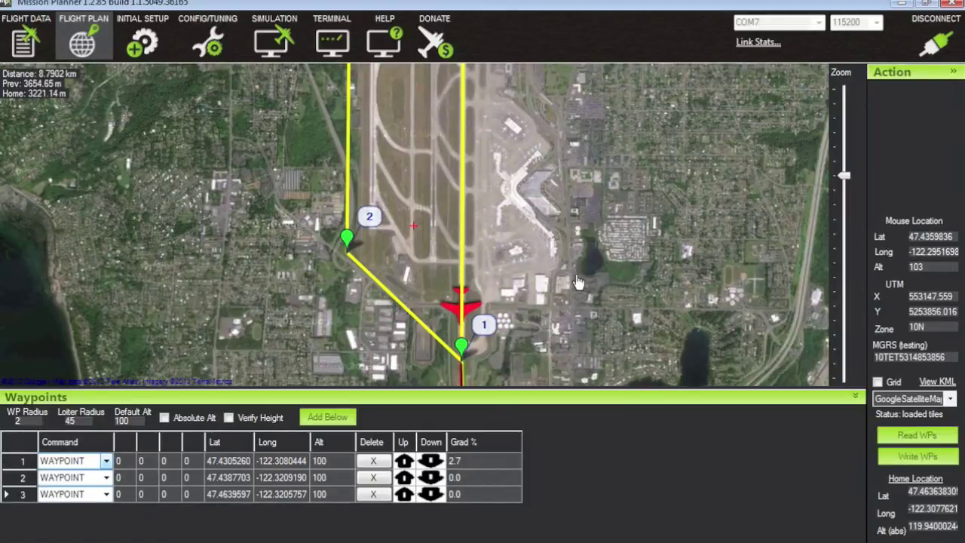
{"action": "key", "text": "Down"}
{"action": "key", "text": "Down"}
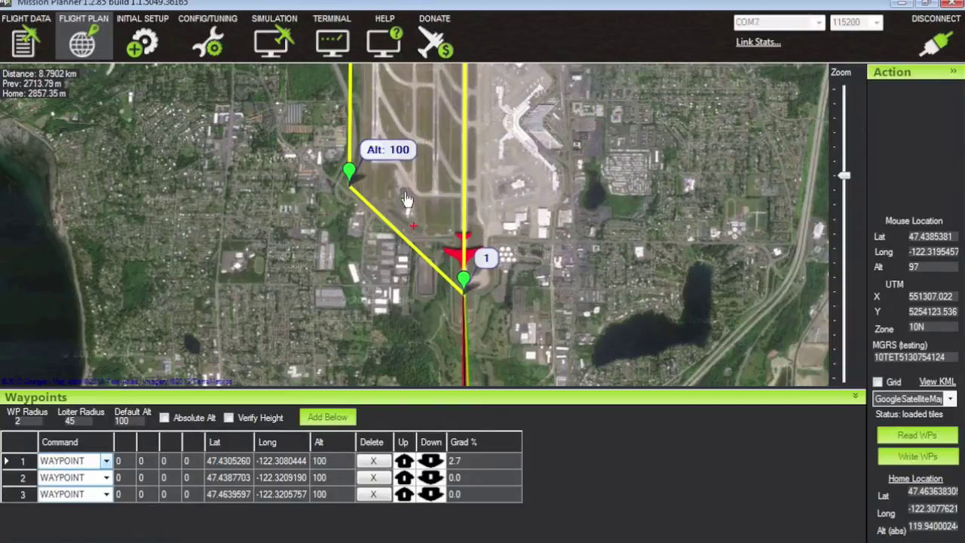
{"action": "key", "text": "super+Tab"}
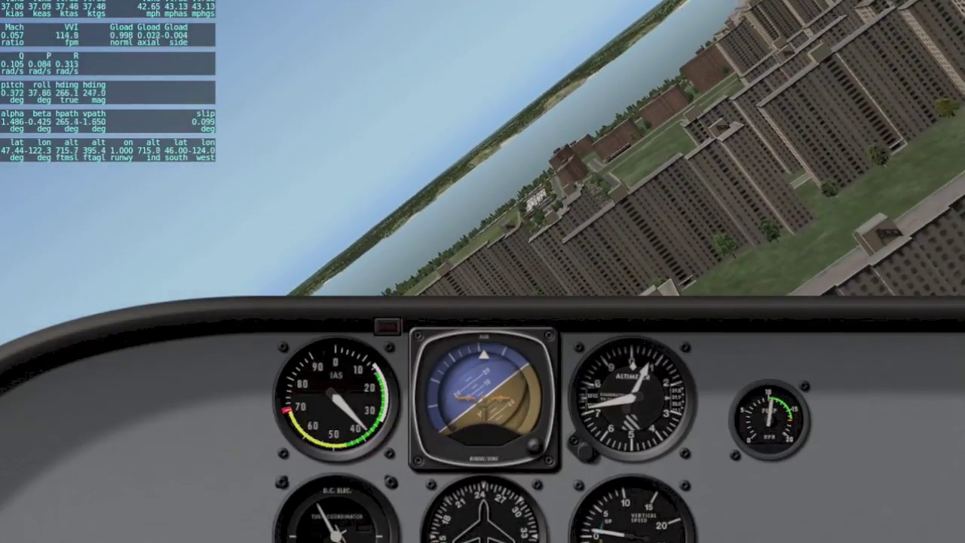
Step: Show Mission Planner's Flight Plan map with the plane back near Home past waypoint 3
{"action": "key", "text": "super+Tab"}
{"action": "key", "text": "super+Tab"}
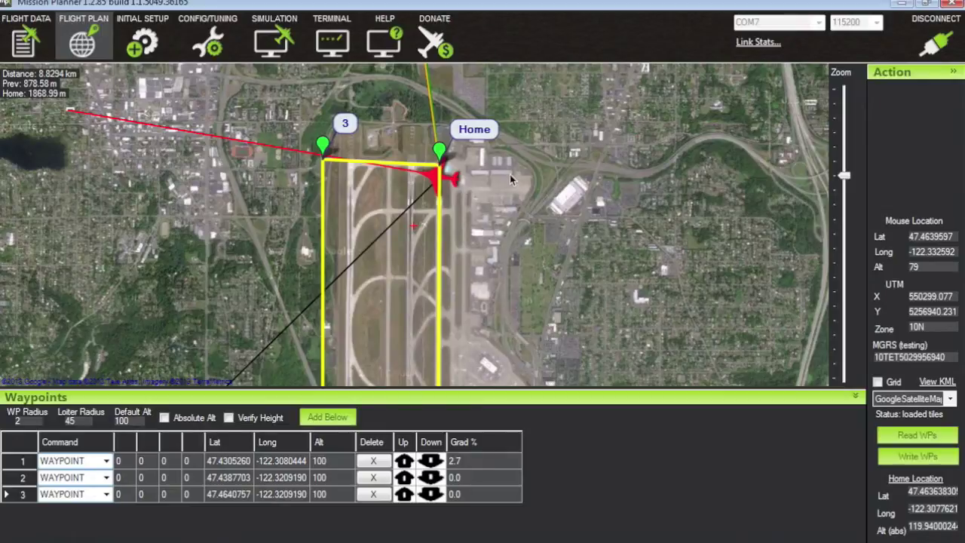
{"action": "key", "text": "super+Tab"}
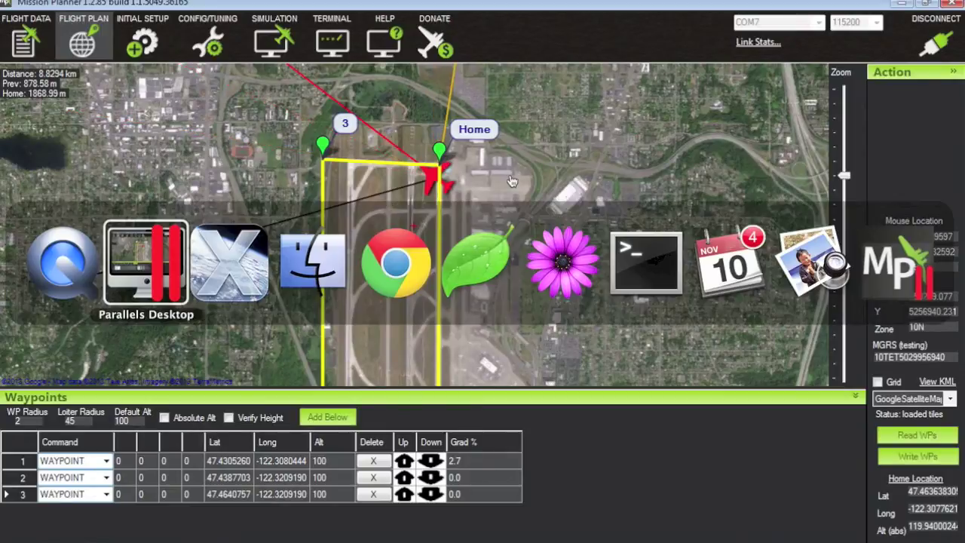
{"action": "key", "text": "super+Tab"}
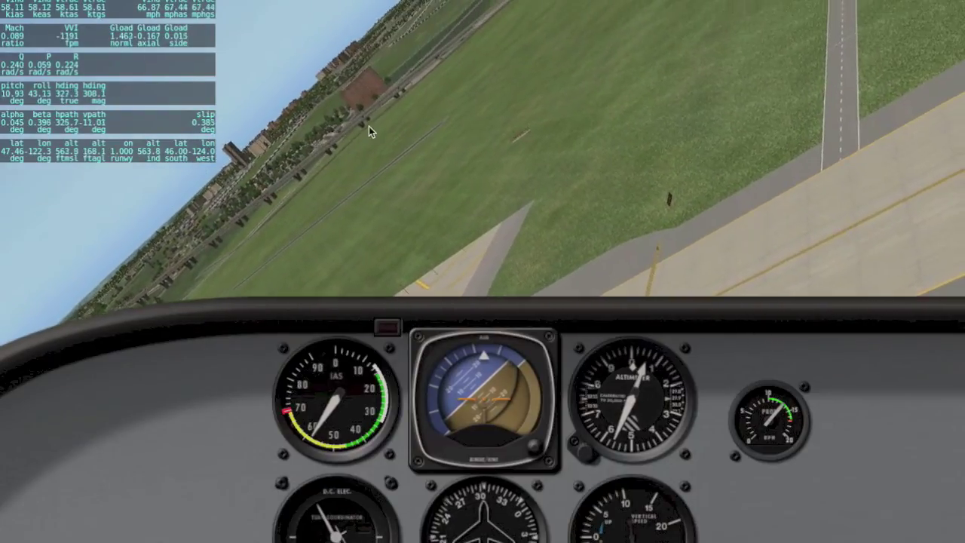
{"action": "key", "text": "super+Tab"}
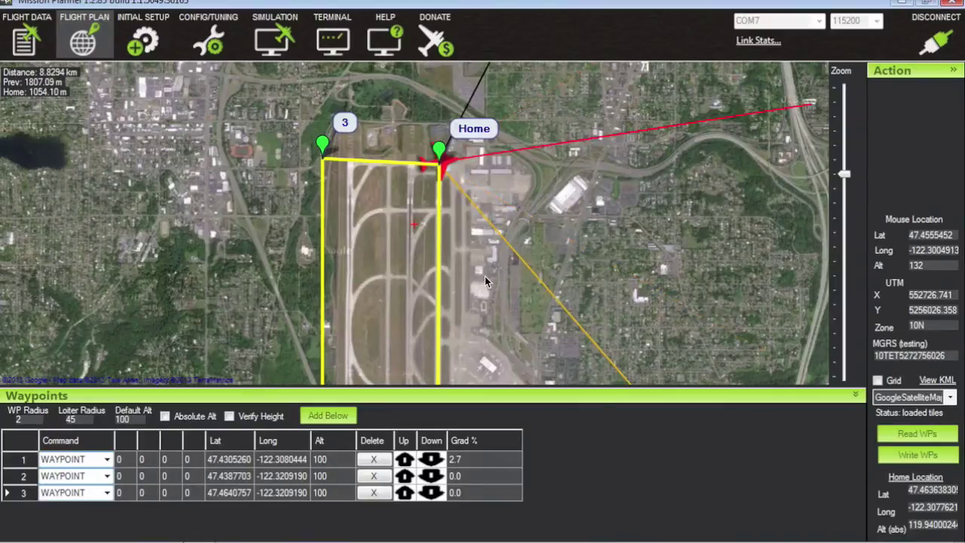
{"action": "key", "text": "super+Tab"}
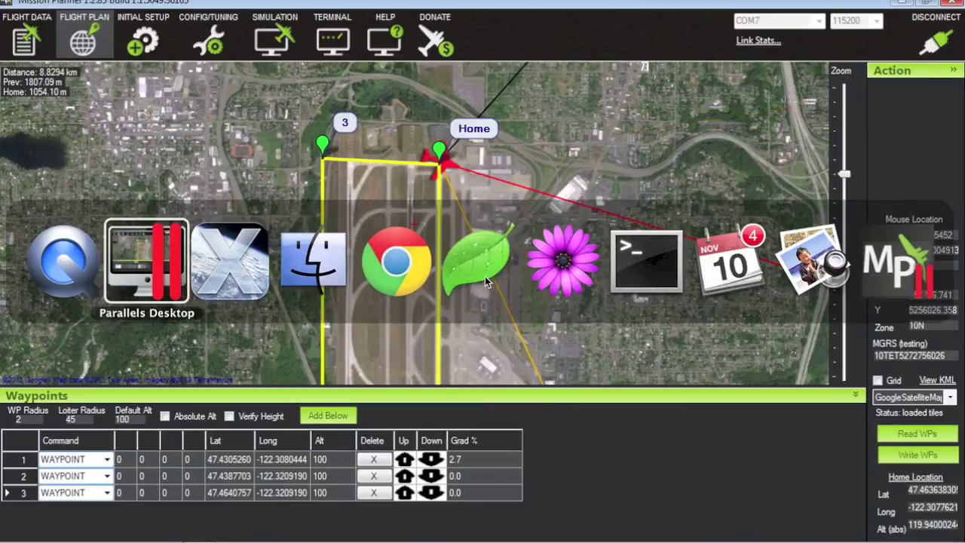
{"action": "key", "text": "super+Tab"}
{"action": "key", "text": "super+Tab"}
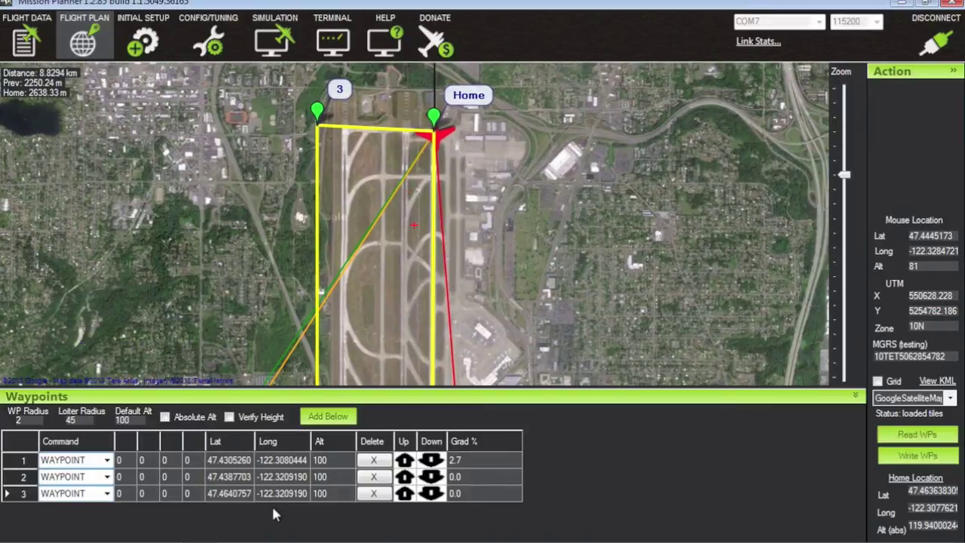
Step: Insert a fourth row below waypoint 3 and leave its command as WAYPOINT
{"action": "left_click", "coordinate": [333, 416]}
{"action": "left_click", "coordinate": [104, 511]}
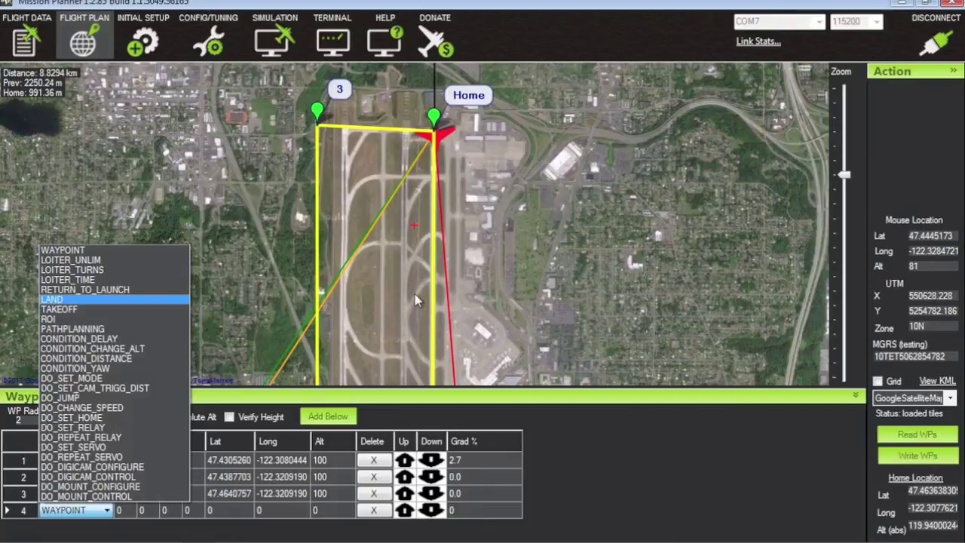
{"action": "left_click", "coordinate": [420, 324]}
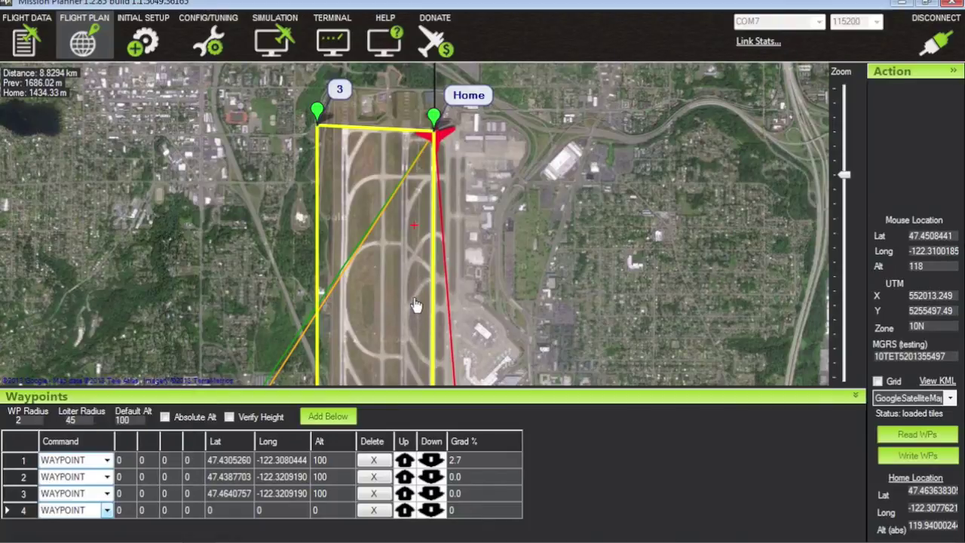